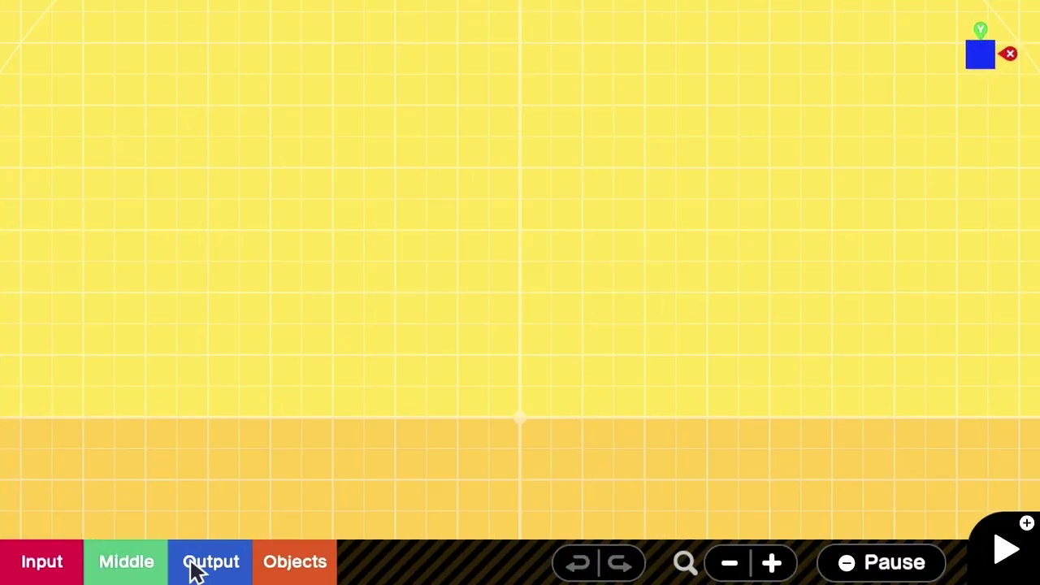
# - Add a box object, enlarge it and place it at the centre of the workspace, resting on the origin line
pyautogui.click(195, 569)
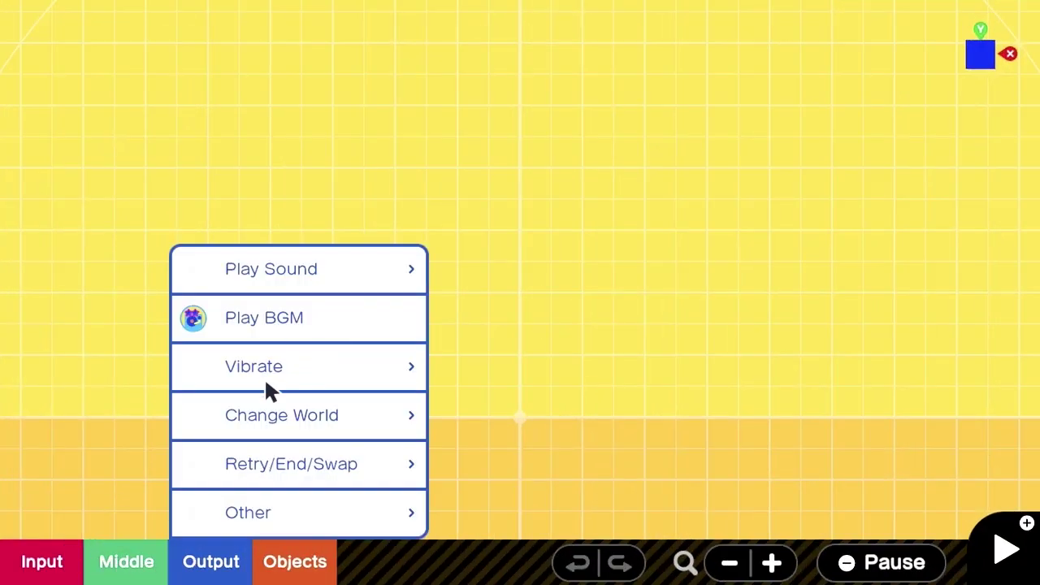
pyautogui.click(51, 573)
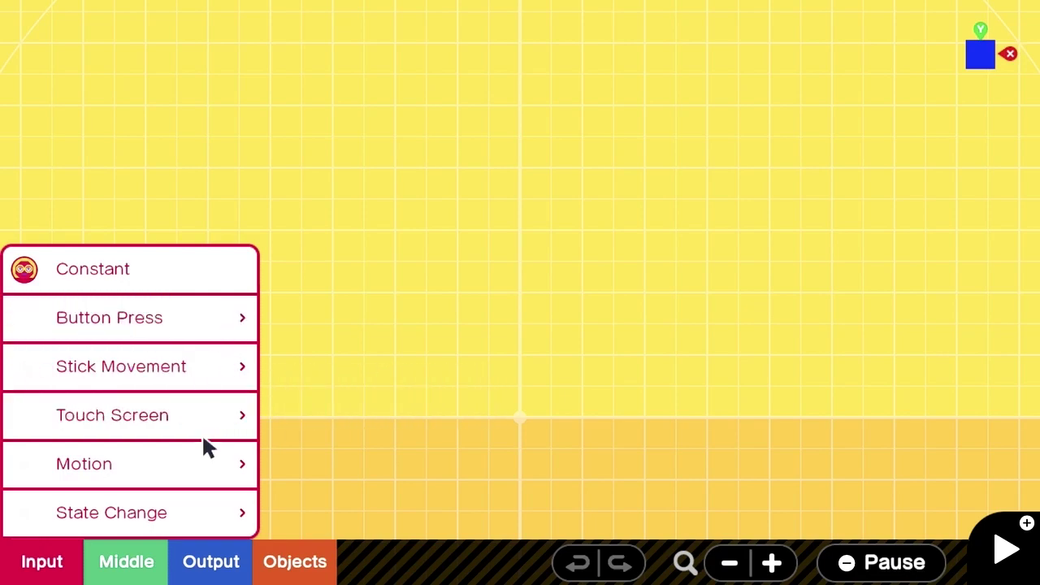
pyautogui.click(277, 569)
pyautogui.click(302, 178)
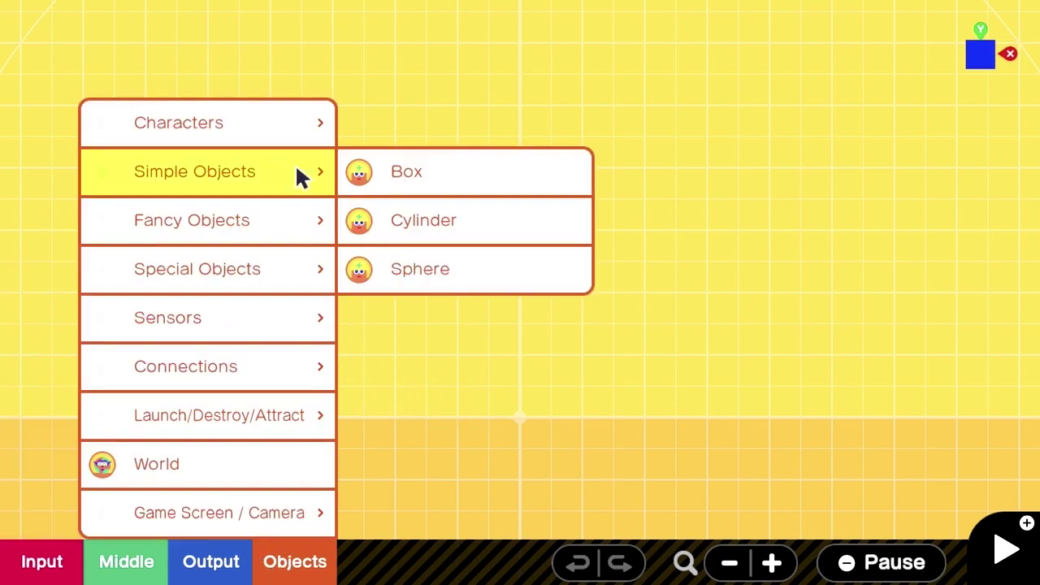
pyautogui.click(350, 173)
pyautogui.moveTo(524, 271); pyautogui.dragTo(463, 199)
pyautogui.moveTo(534, 293); pyautogui.dragTo(614, 372)
pyautogui.moveTo(566, 301); pyautogui.dragTo(614, 370)
pyautogui.moveTo(666, 432); pyautogui.dragTo(657, 419)
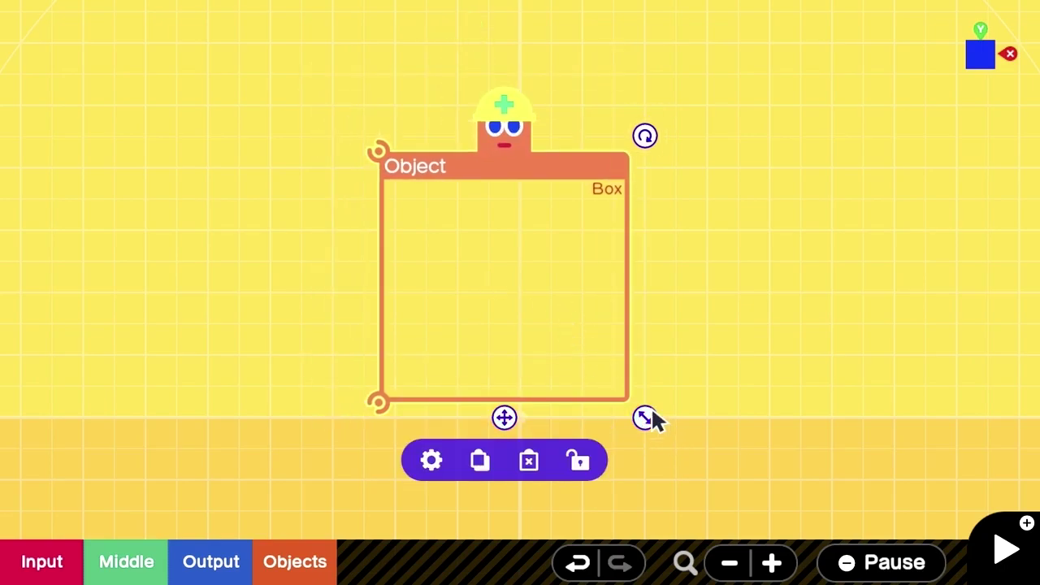
pyautogui.moveTo(610, 360); pyautogui.dragTo(622, 376)
# - Add a Game Screen node around the box object
pyautogui.click(292, 562)
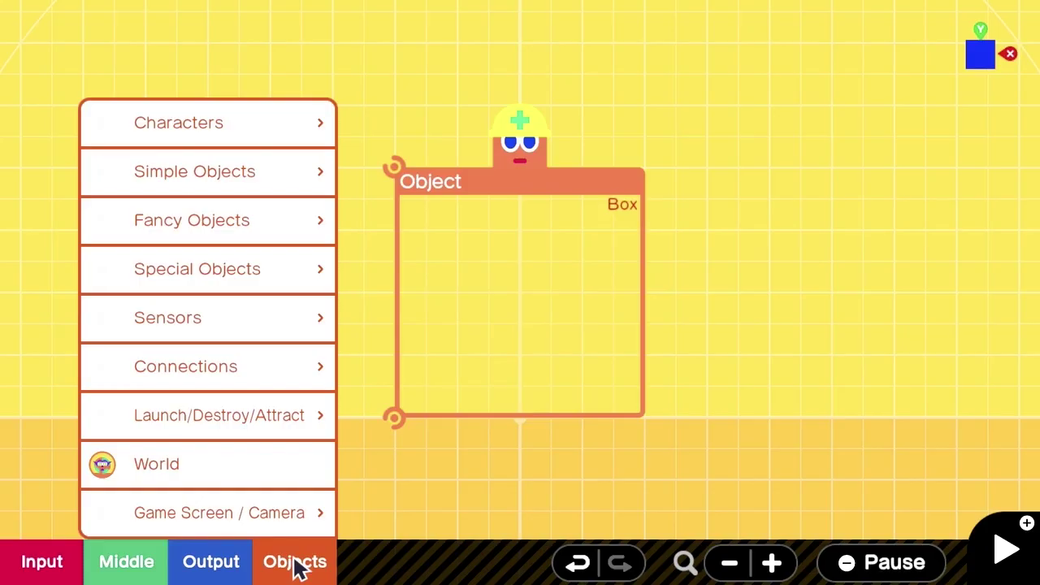
pyautogui.click(307, 514)
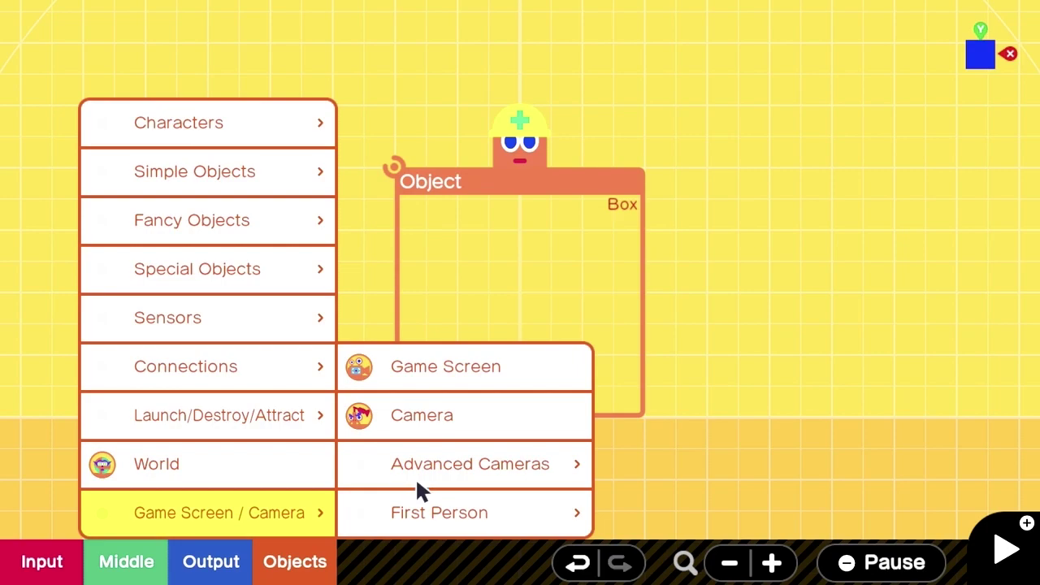
pyautogui.click(490, 367)
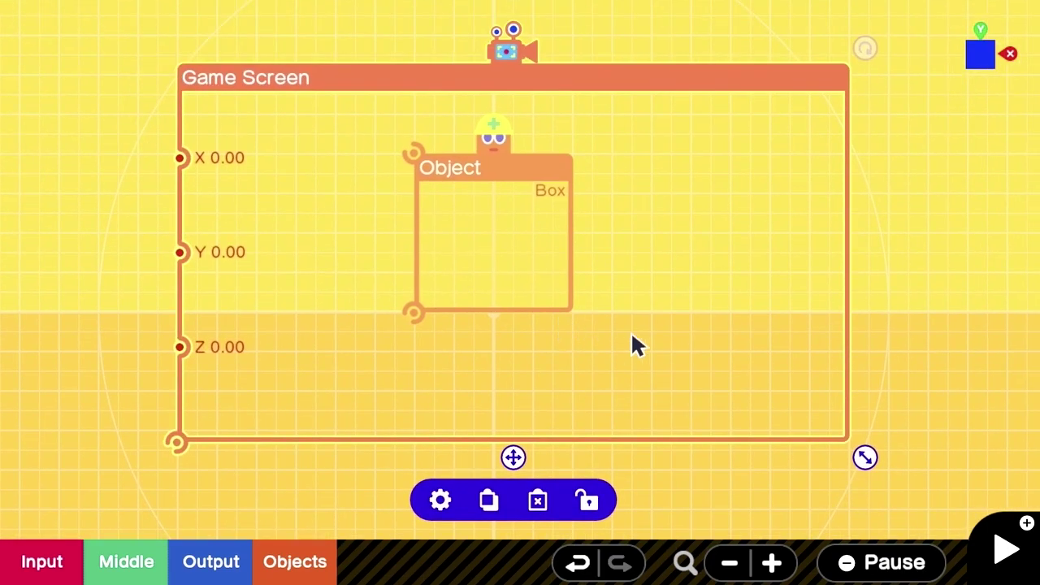
# - Add a texture below the game screen and draw a black pencil stroke on its canvas
pyautogui.click(321, 562)
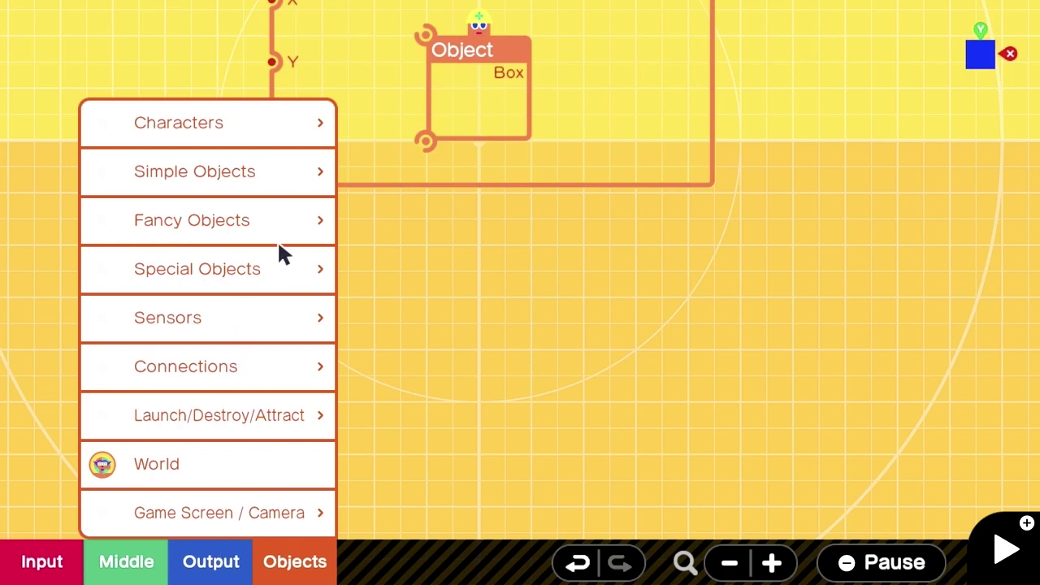
pyautogui.click(287, 277)
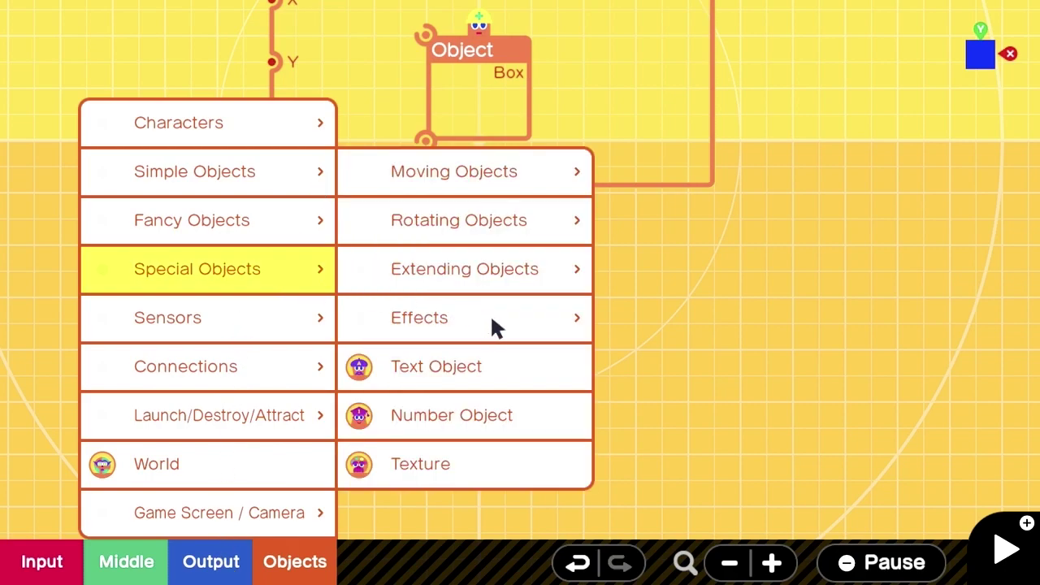
pyautogui.click(478, 433)
pyautogui.moveTo(525, 325); pyautogui.dragTo(252, 337)
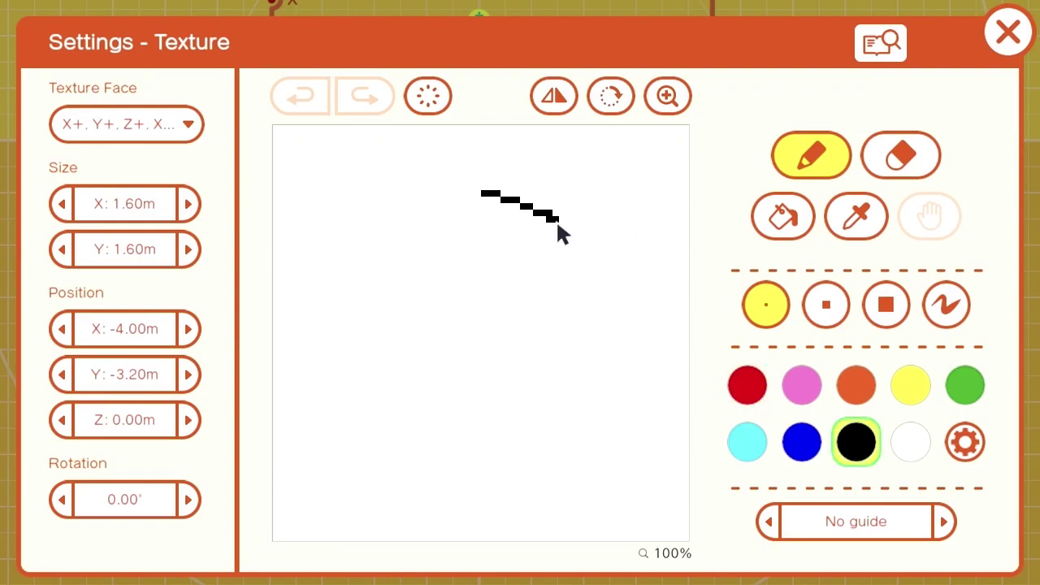
pyautogui.moveTo(558, 232)
pyautogui.mouseDown()
pyautogui.moveTo(627, 287)
pyautogui.moveTo(404, 144)
pyautogui.mouseUp()
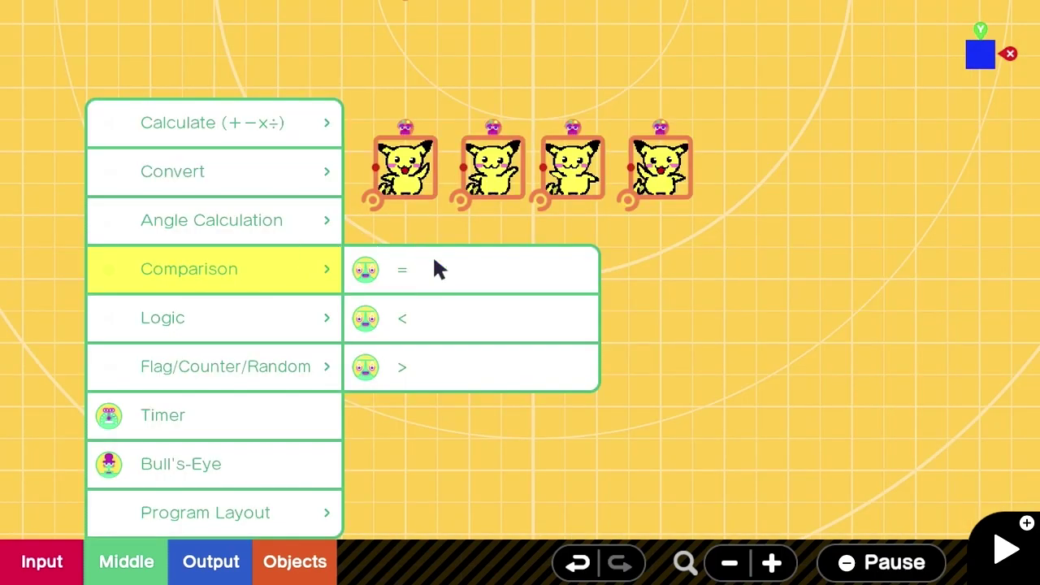
# - Add an equals comparison node and place it below the first texture
pyautogui.click(431, 268)
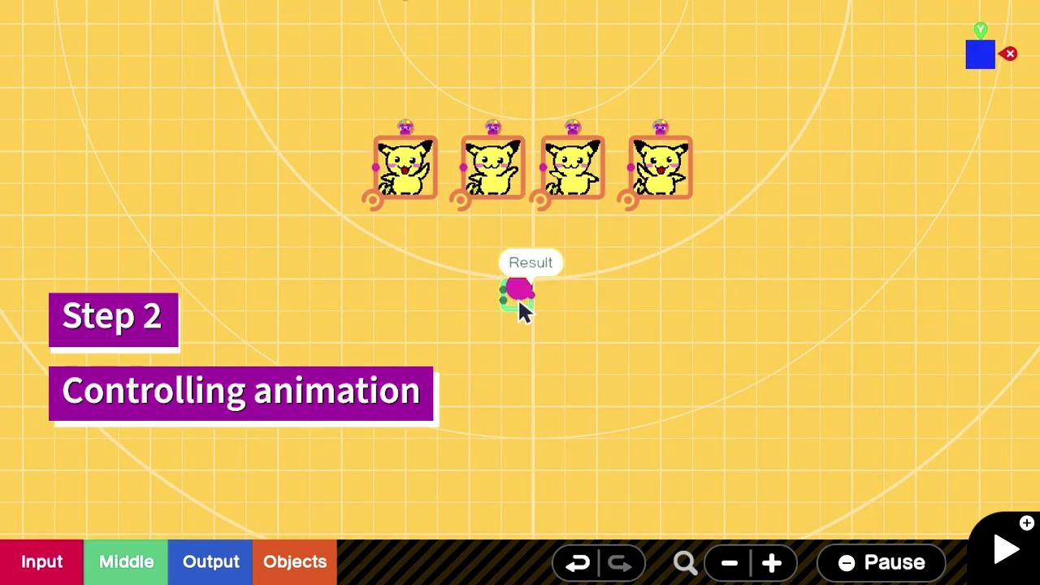
pyautogui.moveTo(519, 302); pyautogui.dragTo(399, 259)
pyautogui.moveTo(498, 276); pyautogui.dragTo(480, 467)
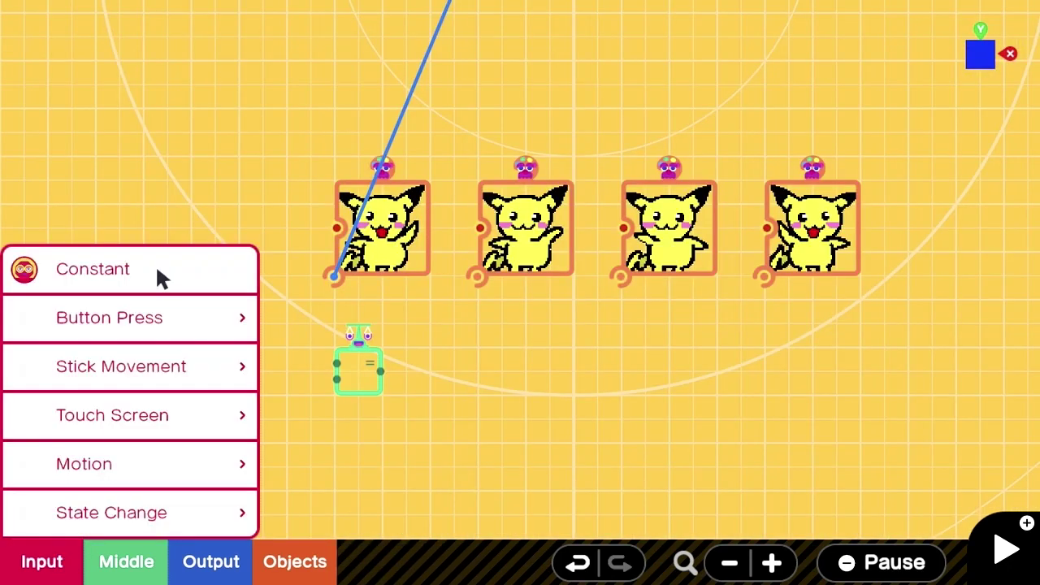
# - Add a Constant of 1 beside the comparison, wire it into the comparison, and wire the comparison's result to the first texture
pyautogui.click(156, 269)
pyautogui.moveTo(516, 287); pyautogui.dragTo(337, 363)
pyautogui.moveTo(380, 371); pyautogui.dragTo(336, 229)
pyautogui.moveTo(162, 301); pyautogui.dragTo(378, 413)
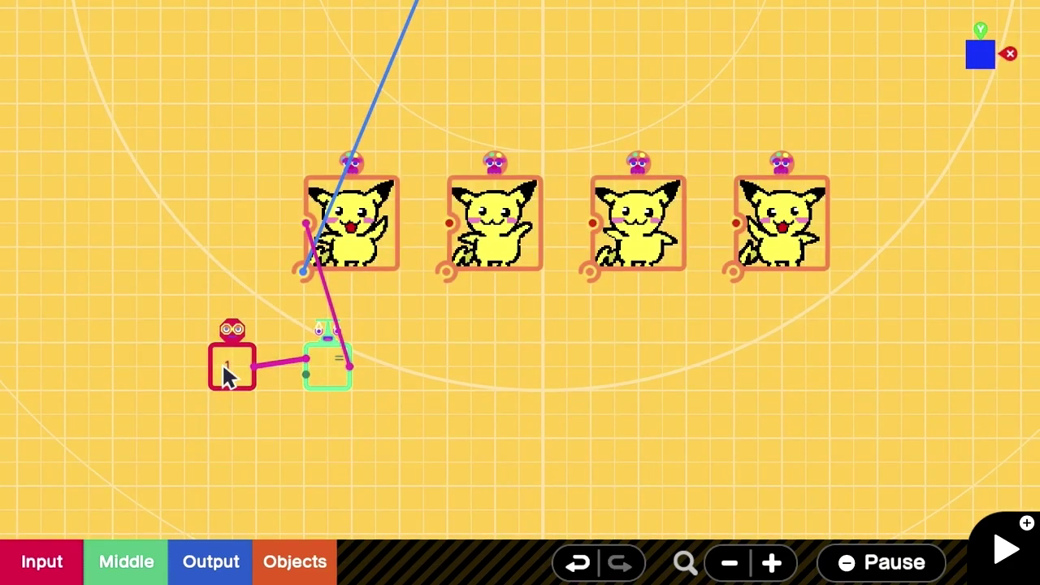
pyautogui.moveTo(220, 371); pyautogui.dragTo(258, 372)
# - Duplicate the constant and comparison pair and place the copies below the other three textures
pyautogui.click(309, 419)
pyautogui.click(294, 510)
pyautogui.moveTo(592, 288); pyautogui.dragTo(710, 266)
pyautogui.click(636, 371)
pyautogui.moveTo(568, 354); pyautogui.dragTo(838, 343)
pyautogui.click(668, 429)
# - Set the output value of the constant below the second texture to 2
pyautogui.click(491, 344)
pyautogui.click(425, 432)
pyautogui.click(708, 186)
pyautogui.click(452, 385)
pyautogui.click(617, 445)
pyautogui.click(1008, 33)
# - Set the output value of the constant below the third texture to 3
pyautogui.click(552, 390)
pyautogui.click(478, 473)
pyautogui.click(551, 121)
pyautogui.click(514, 383)
pyautogui.click(618, 445)
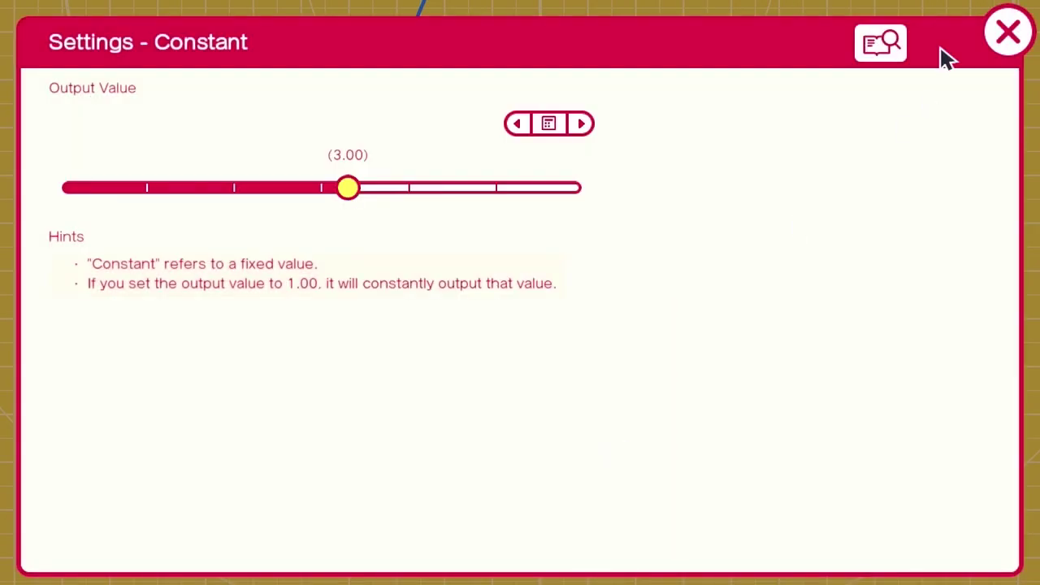
pyautogui.click(1008, 33)
# - Set the output value of the constant below the fourth texture to 4
pyautogui.click(695, 390)
pyautogui.click(622, 473)
pyautogui.click(618, 445)
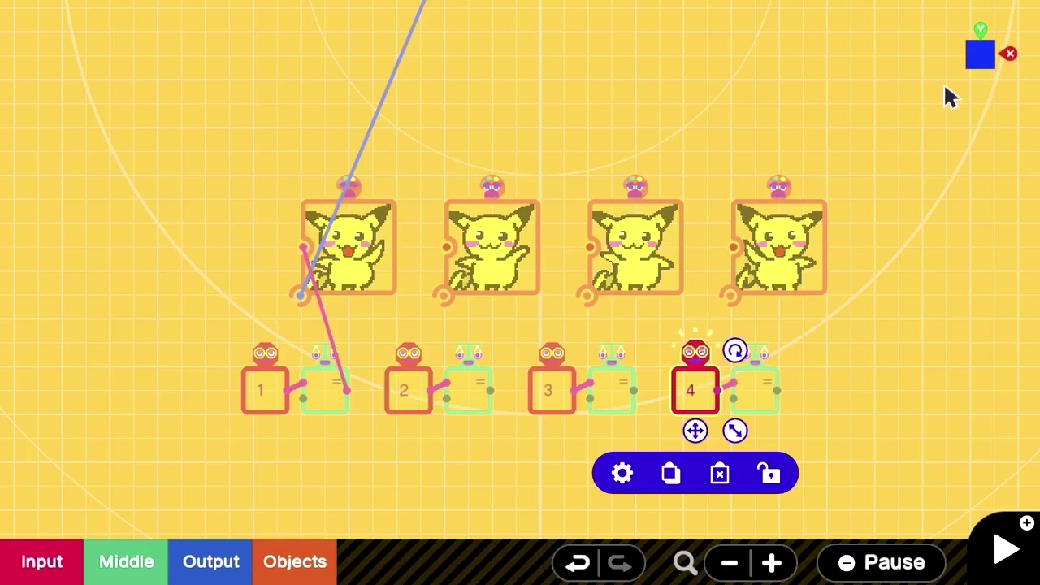
# - Wire the second, third and fourth textures to the results of the comparisons below them
pyautogui.click(453, 245)
pyautogui.moveTo(448, 246); pyautogui.dragTo(508, 399)
pyautogui.moveTo(591, 245); pyautogui.dragTo(634, 390)
pyautogui.moveTo(734, 248); pyautogui.dragTo(778, 391)
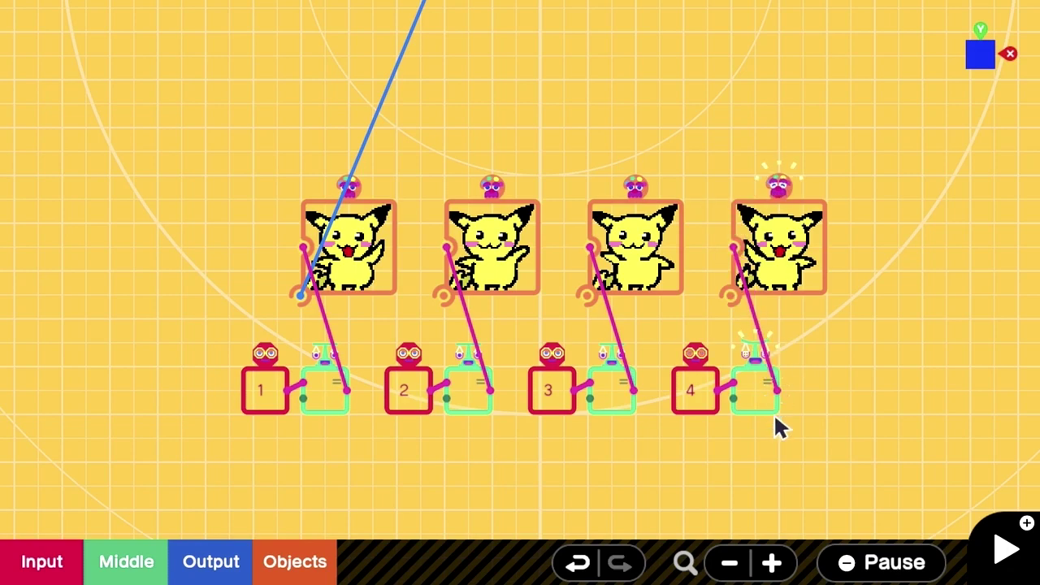
# - Add a Counter node below the first comparison and delete the wire between the two
pyautogui.click(144, 571)
pyautogui.click(203, 366)
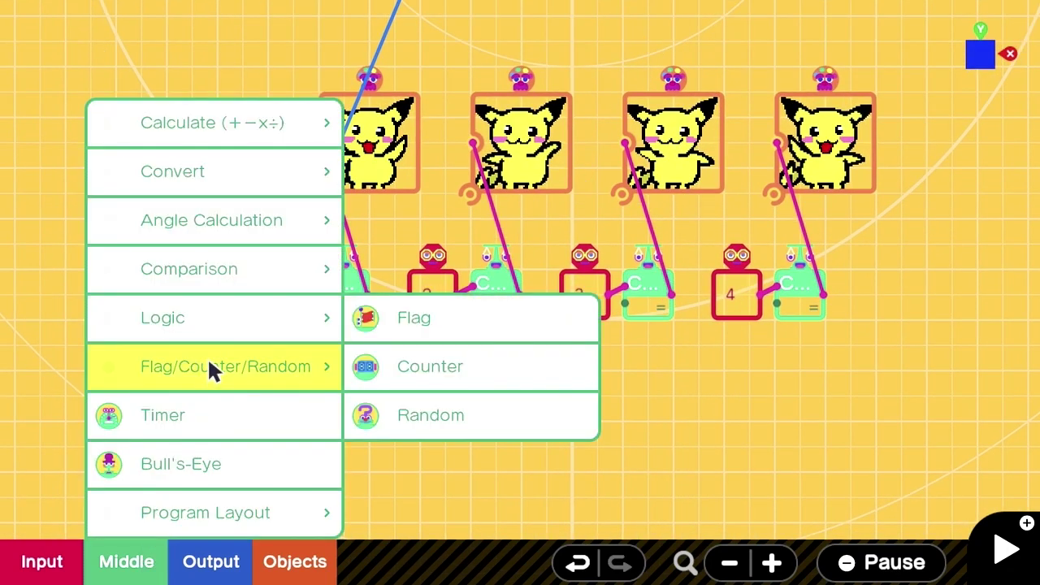
pyautogui.click(479, 379)
pyautogui.moveTo(521, 309); pyautogui.dragTo(332, 308)
pyautogui.click(348, 362)
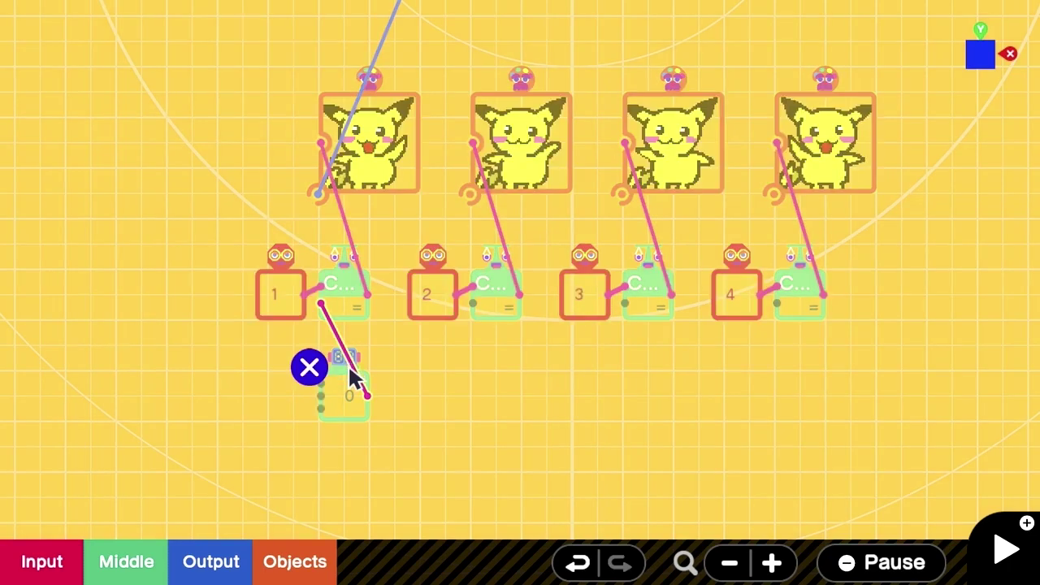
pyautogui.click(316, 365)
# - Set the counter to Loop mode with a count range from 1 to 5
pyautogui.click(343, 390)
pyautogui.click(275, 481)
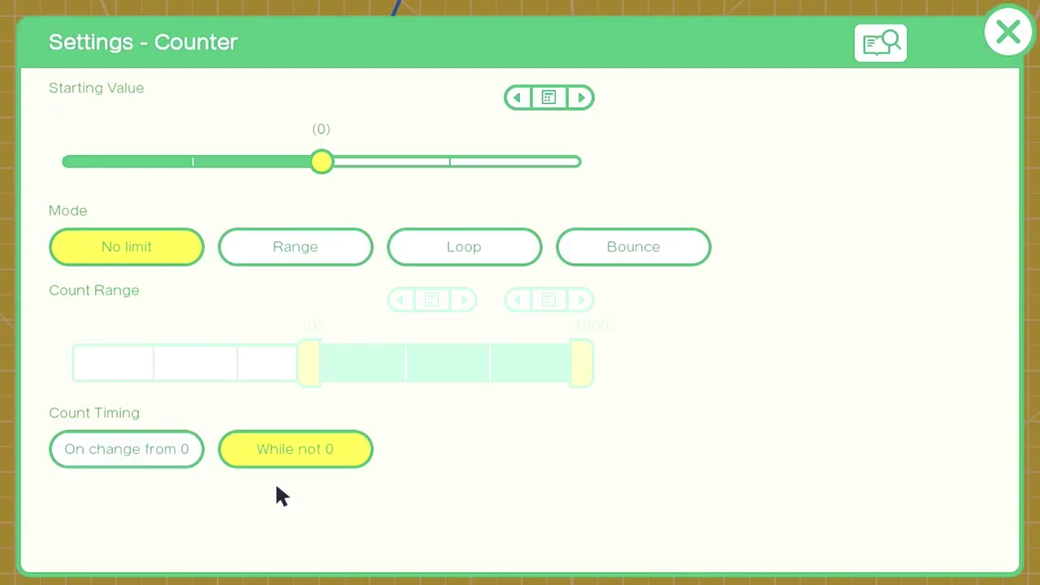
pyautogui.click(313, 256)
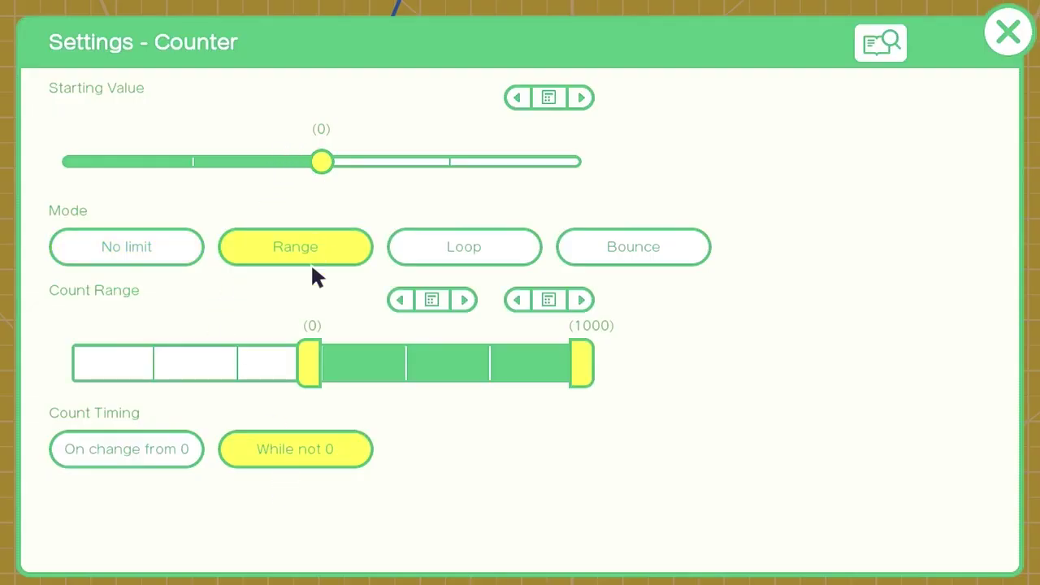
pyautogui.click(503, 259)
pyautogui.moveTo(323, 379); pyautogui.dragTo(327, 379)
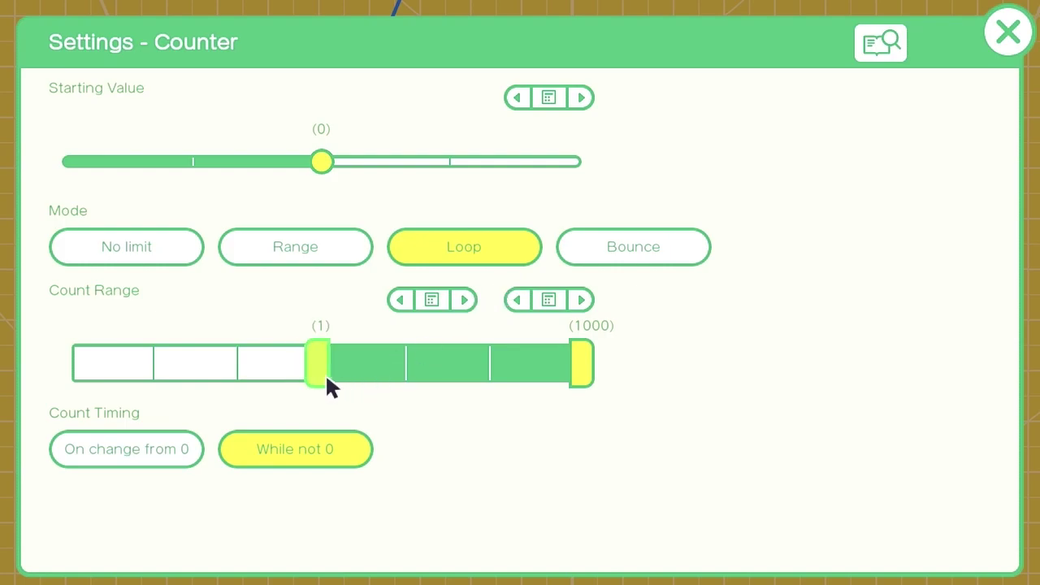
pyautogui.moveTo(585, 369); pyautogui.dragTo(375, 368)
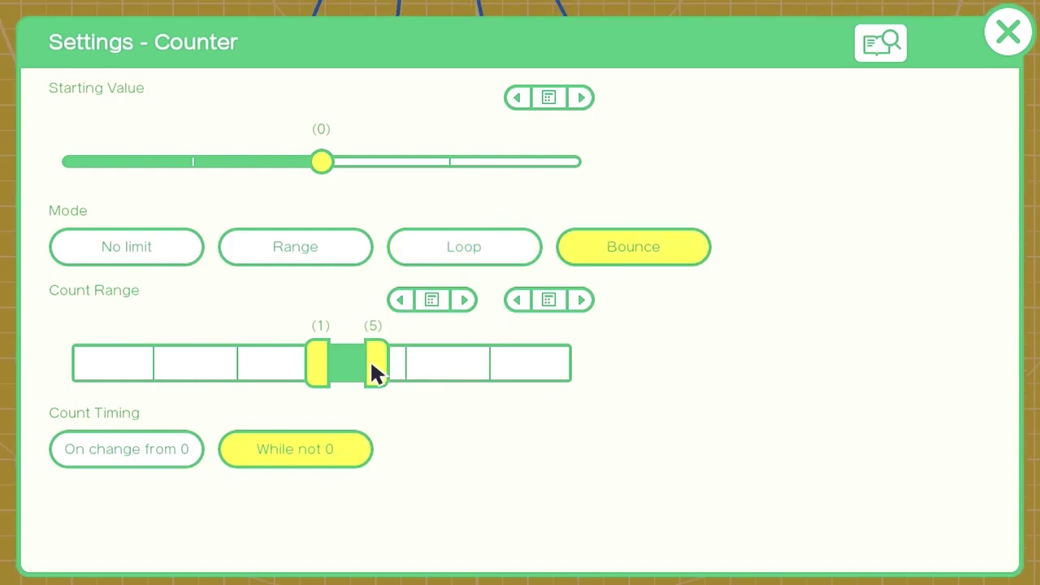
pyautogui.press('Escape')
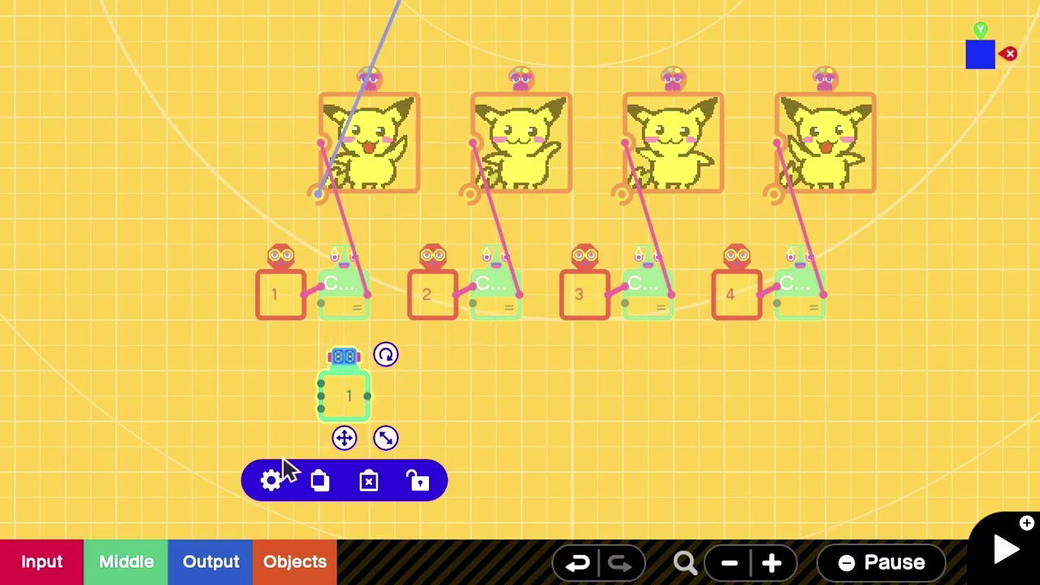
# - Add a Constant and a Timer node and line them up to the left of the counter, with the timer in between
pyautogui.click(49, 561)
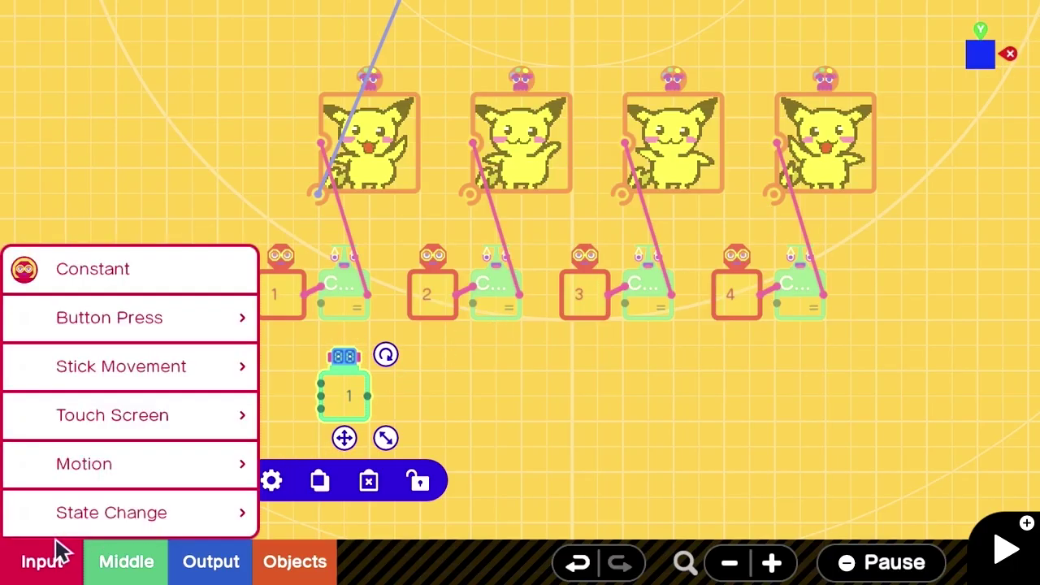
pyautogui.click(162, 283)
pyautogui.moveTo(502, 301); pyautogui.dragTo(188, 397)
pyautogui.click(119, 569)
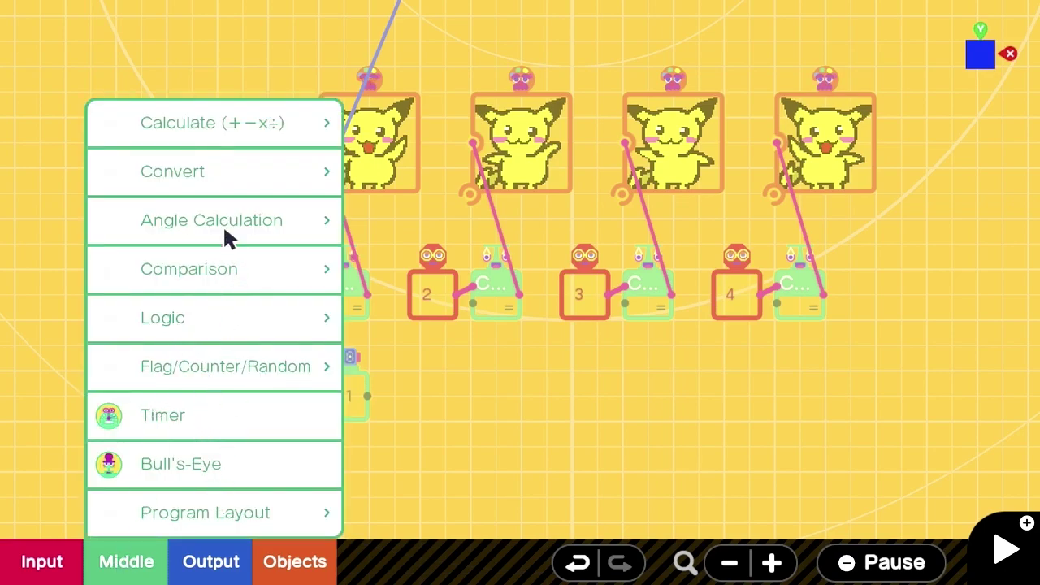
pyautogui.click(253, 415)
pyautogui.moveTo(527, 304); pyautogui.dragTo(269, 400)
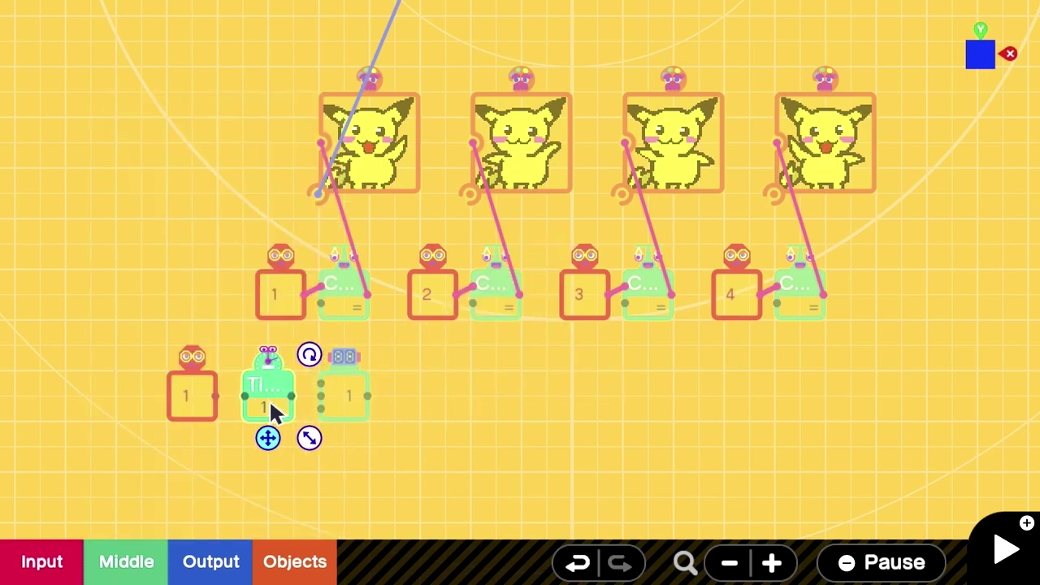
# - Set the timer to output after 0.20 seconds
pyautogui.click(195, 480)
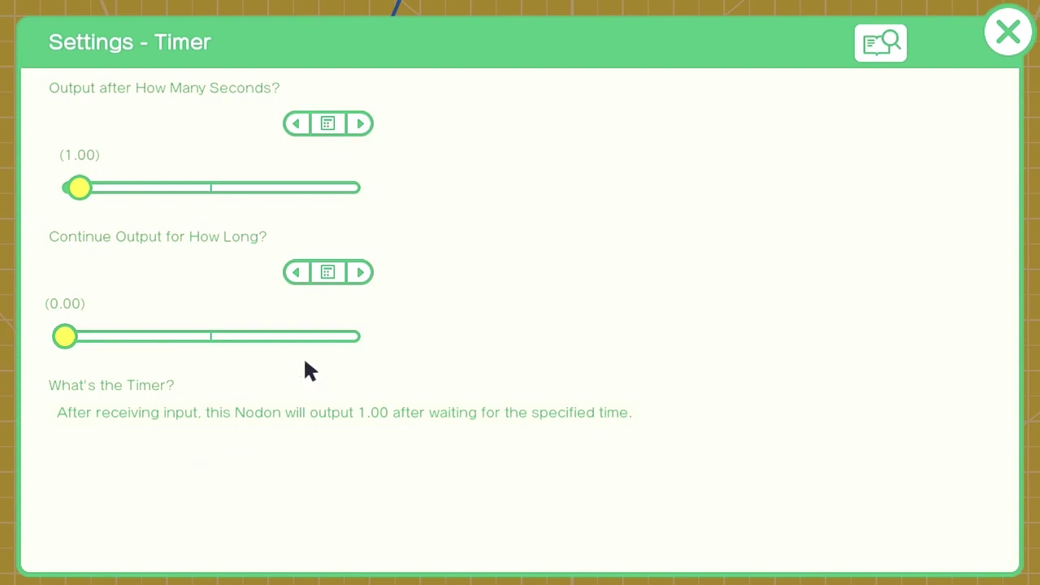
pyautogui.click(333, 126)
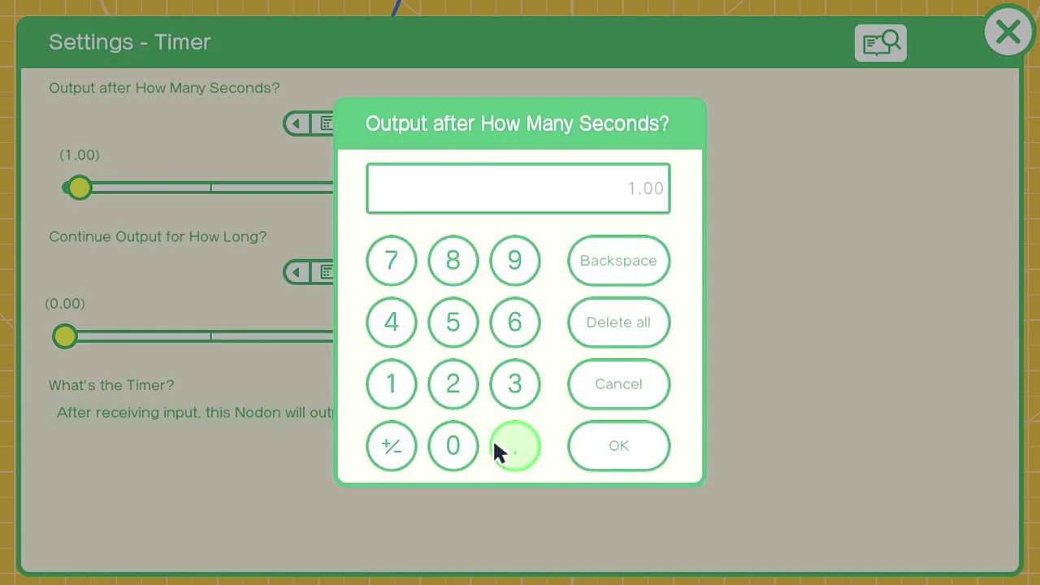
pyautogui.click(470, 398)
pyautogui.click(599, 446)
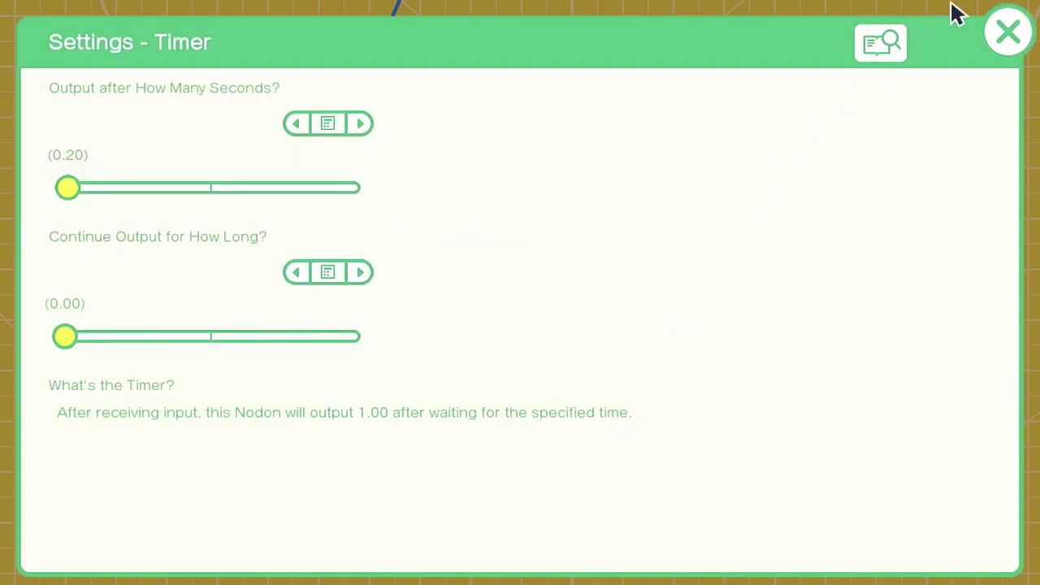
pyautogui.click(1006, 34)
# - Wire the constant through the timer into the counter, and connect the counter's output to all four comparisons
pyautogui.moveTo(233, 404); pyautogui.dragTo(334, 313)
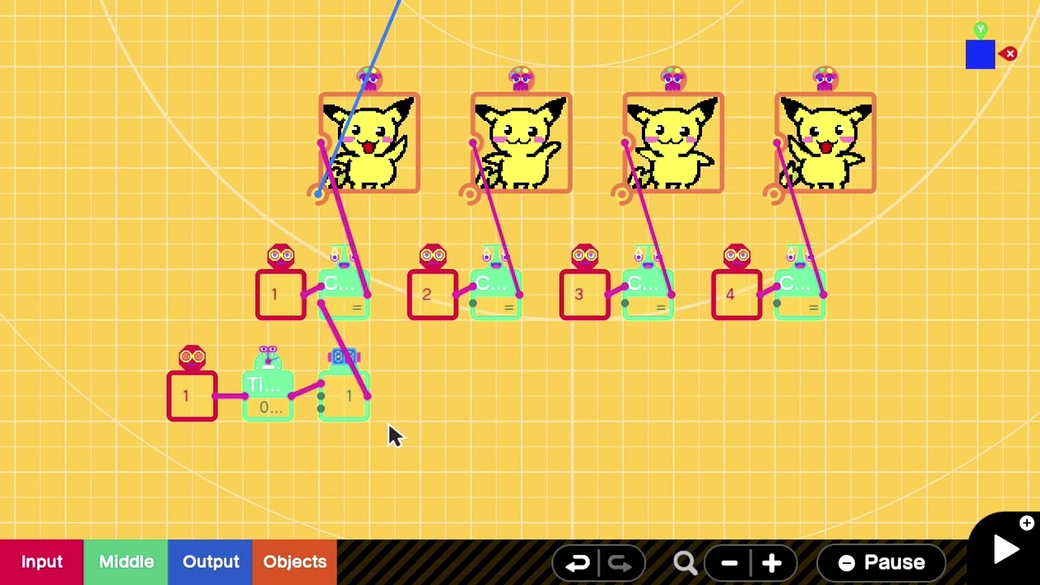
pyautogui.click(351, 411)
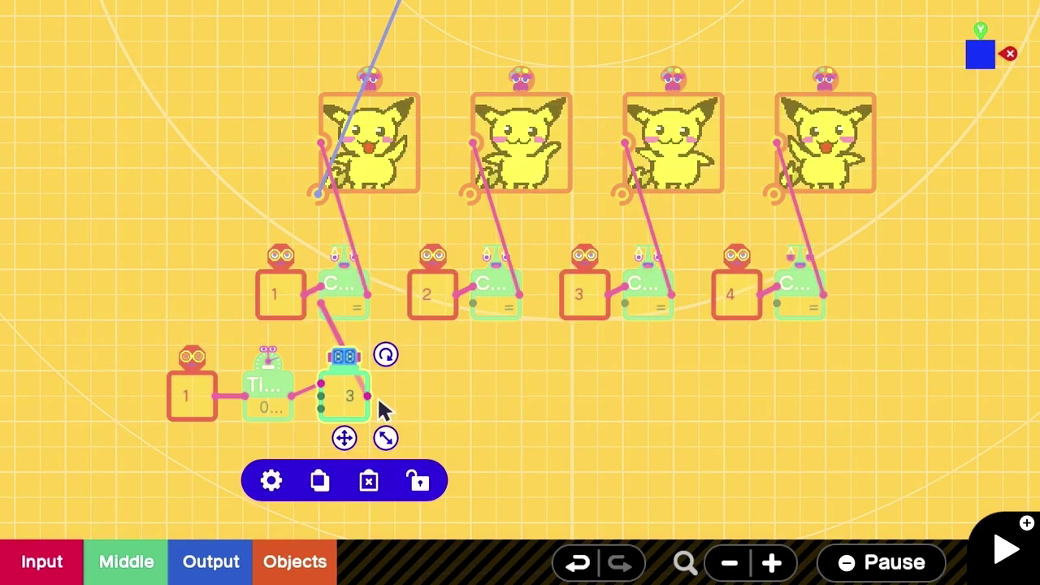
pyautogui.moveTo(368, 404); pyautogui.dragTo(456, 319)
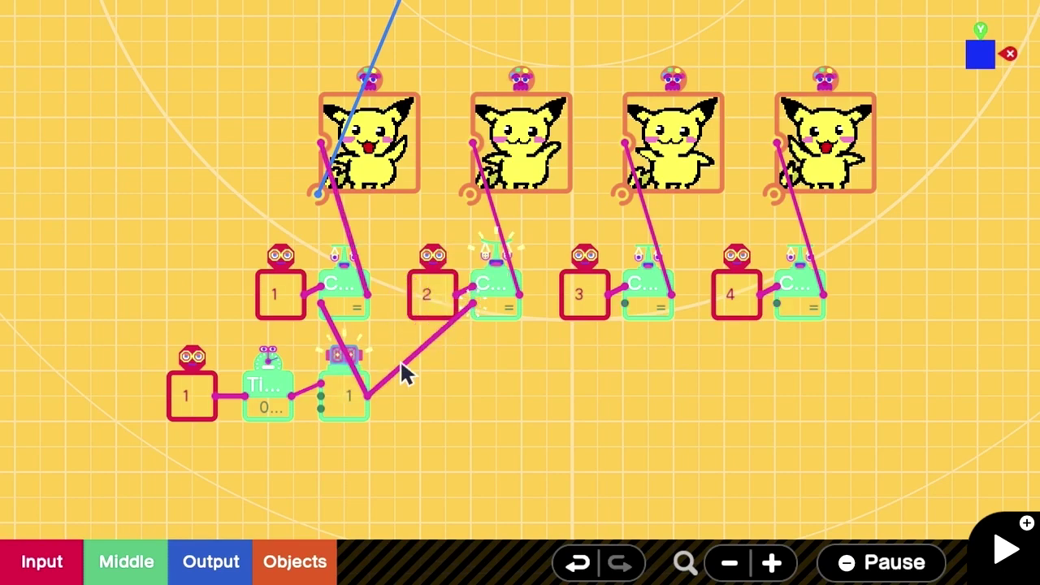
pyautogui.moveTo(368, 405); pyautogui.dragTo(642, 314)
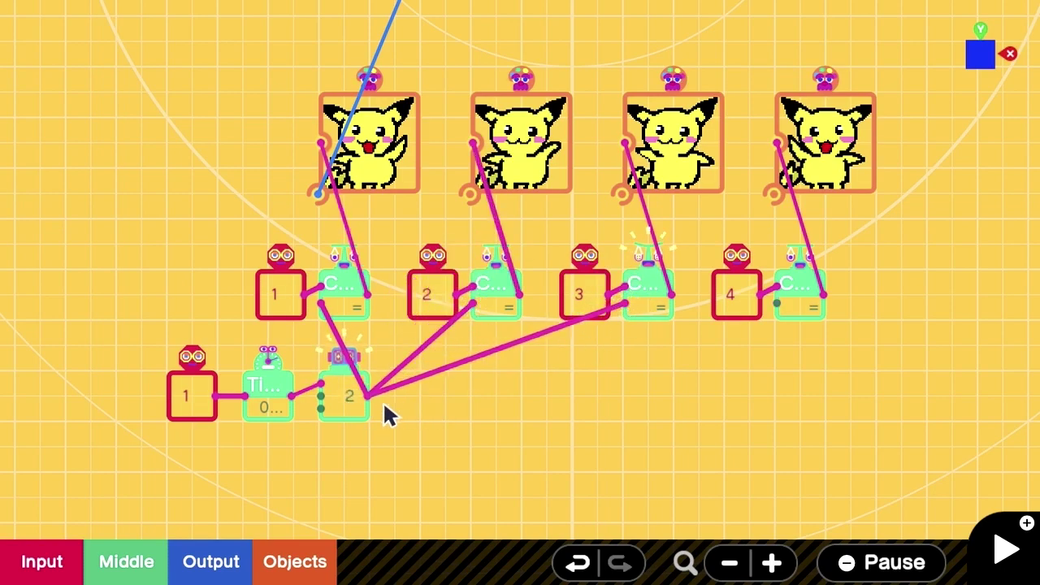
pyautogui.moveTo(370, 397); pyautogui.dragTo(772, 309)
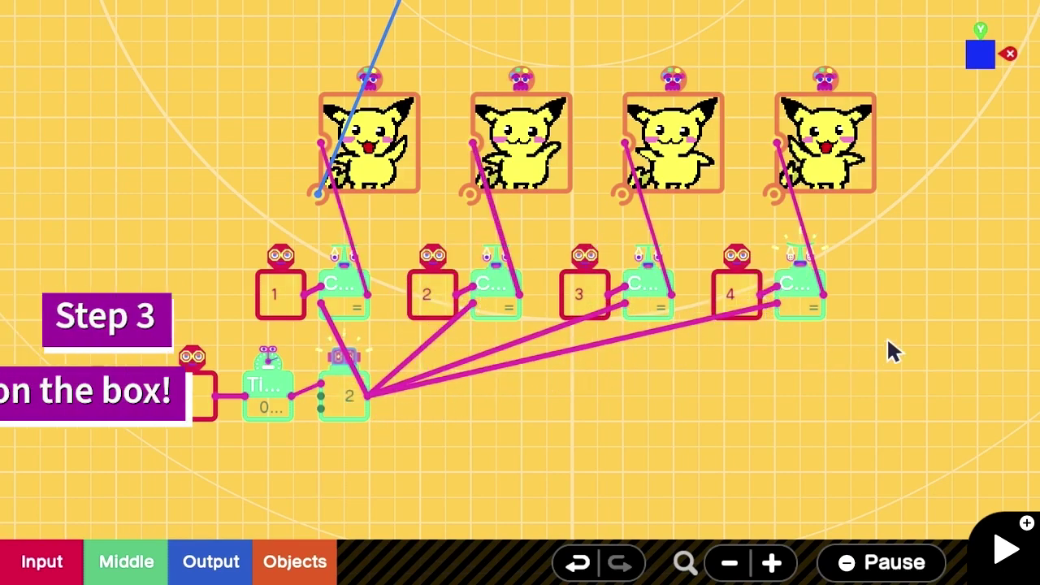
# - Connect the box's object port to the second, third and fourth textures, and test-run the game before returning to editing
pyautogui.moveTo(889, 343); pyautogui.dragTo(863, 582)
pyautogui.moveTo(738, 206); pyautogui.dragTo(710, 283)
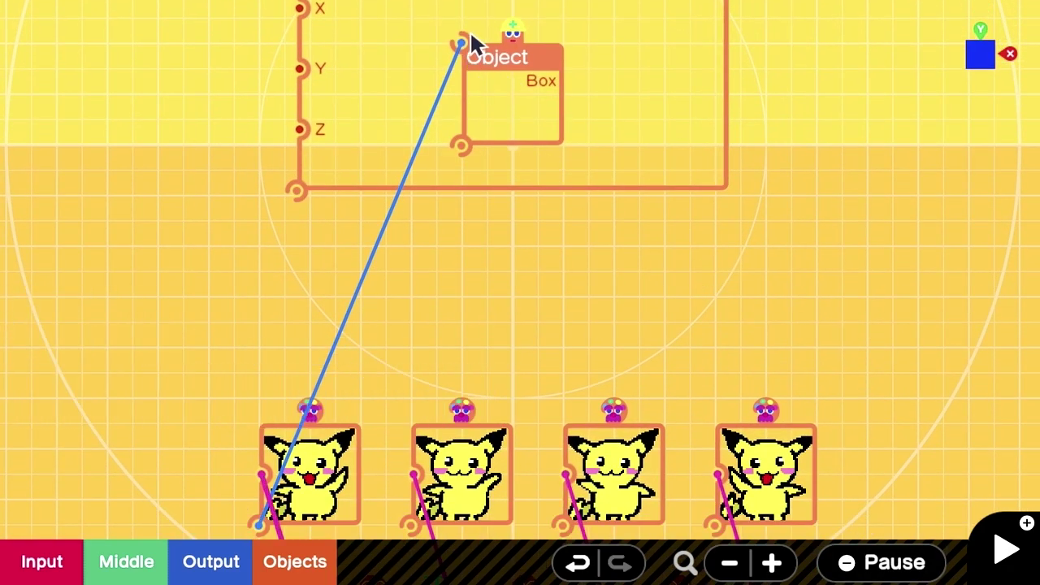
pyautogui.moveTo(457, 48); pyautogui.dragTo(411, 523)
pyautogui.moveTo(460, 51); pyautogui.dragTo(563, 525)
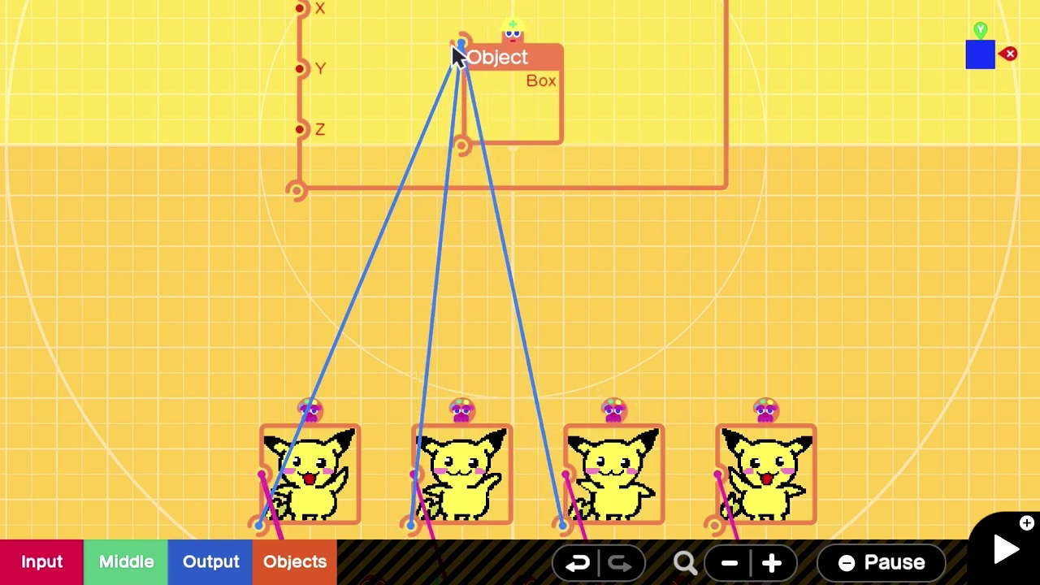
pyautogui.moveTo(460, 47); pyautogui.dragTo(715, 524)
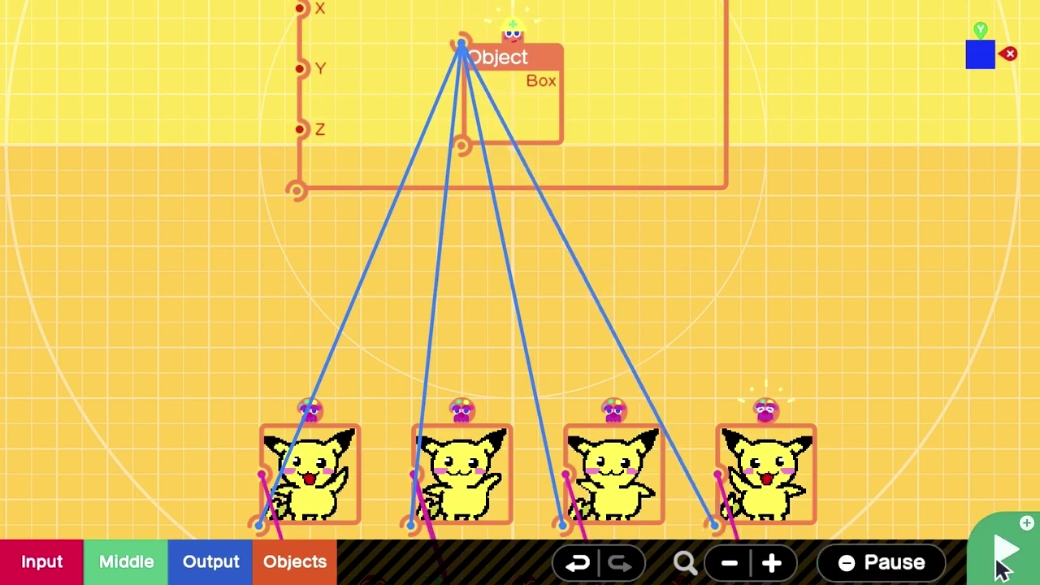
pyautogui.click(1005, 561)
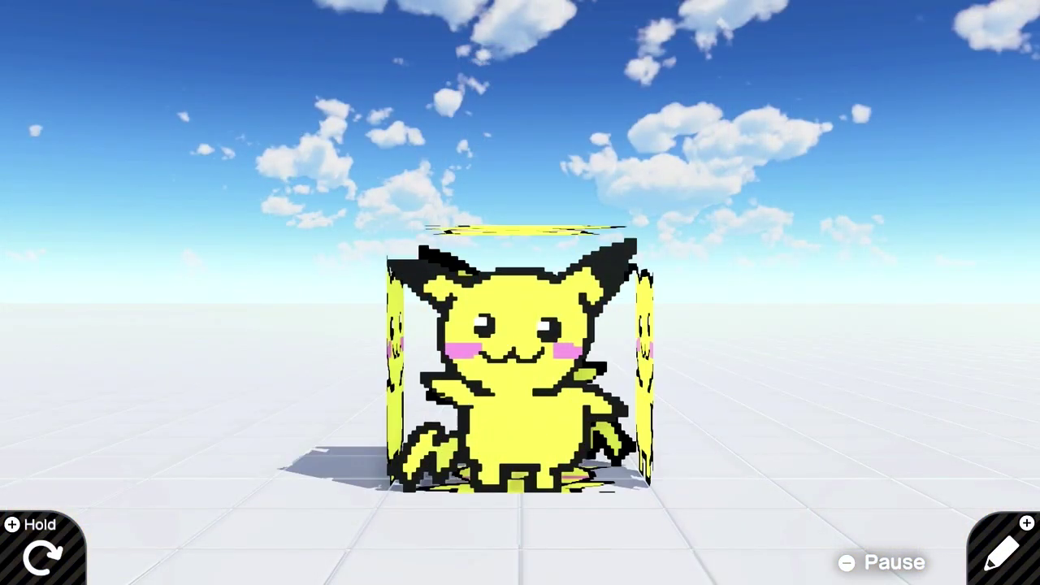
pyautogui.click(977, 557)
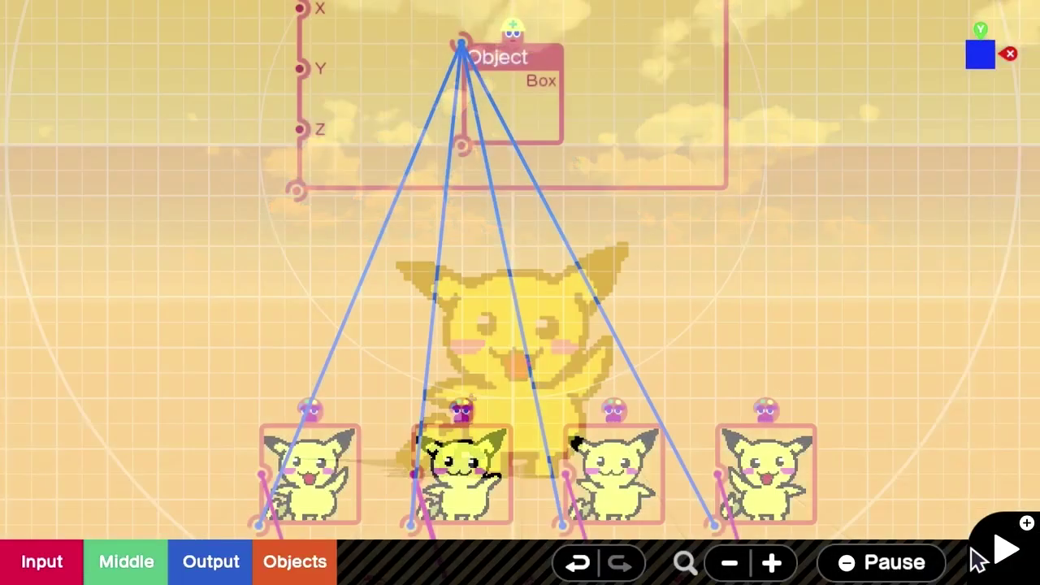
# - Set the second texture's Texture Face to Z Center only, turning off the X, Y and Z minus and plus faces
pyautogui.click(469, 467)
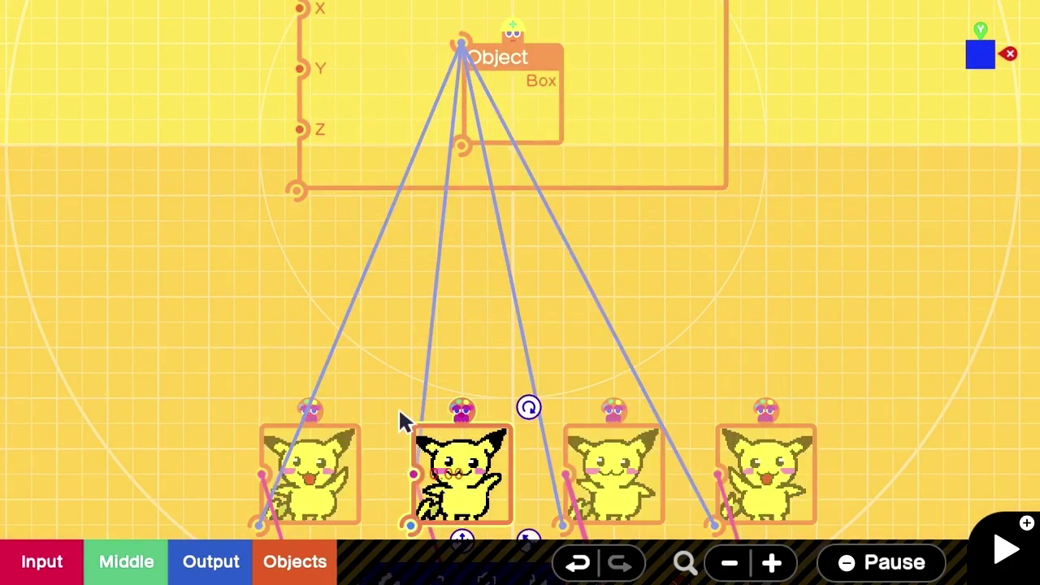
pyautogui.moveTo(404, 422); pyautogui.dragTo(388, 335)
pyautogui.click(378, 496)
pyautogui.click(86, 130)
pyautogui.click(99, 159)
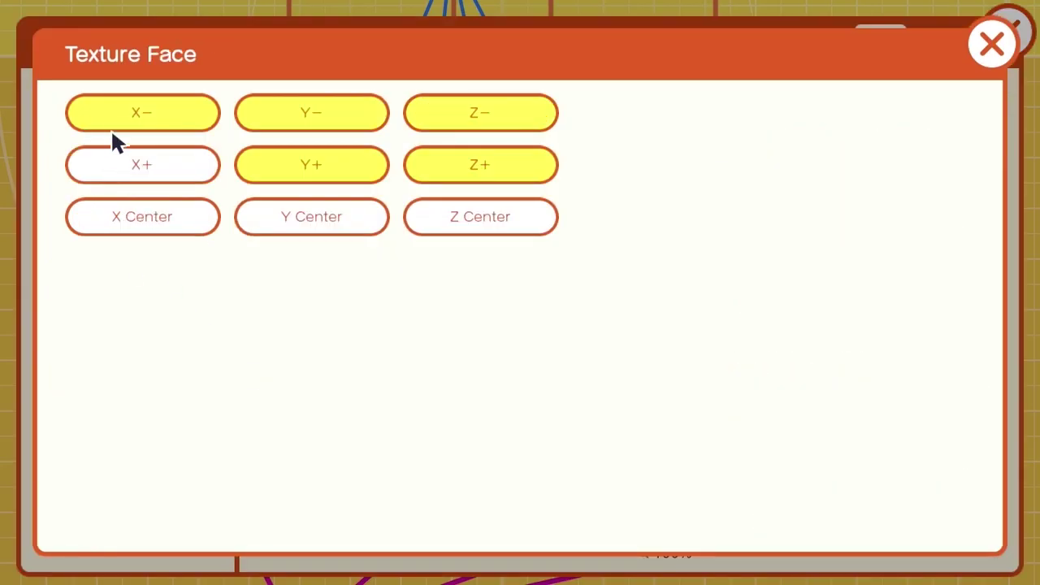
pyautogui.click(111, 122)
pyautogui.click(279, 114)
pyautogui.click(295, 165)
pyautogui.click(461, 112)
pyautogui.click(473, 167)
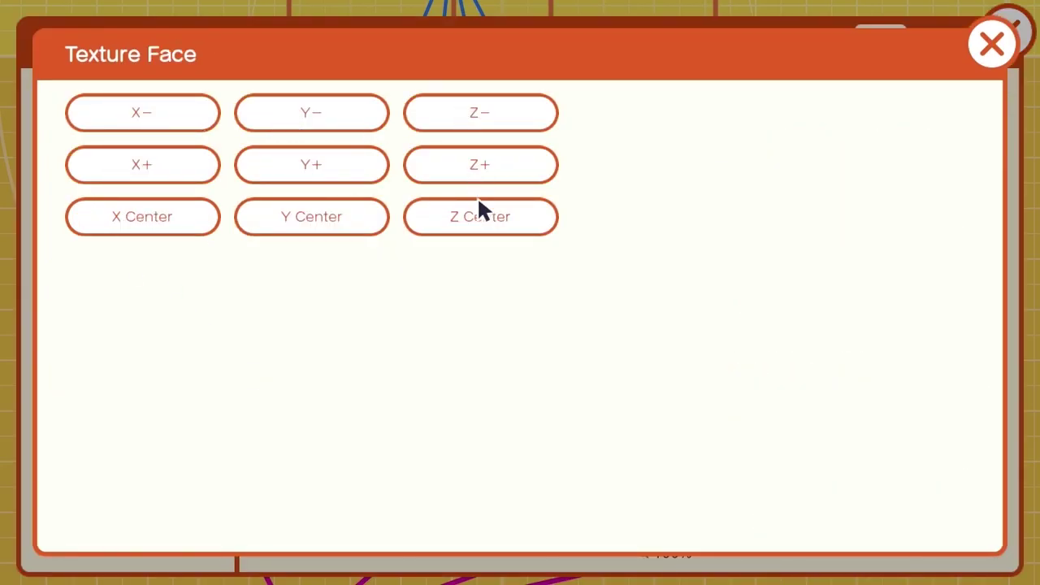
pyautogui.click(991, 45)
pyautogui.click(1003, 30)
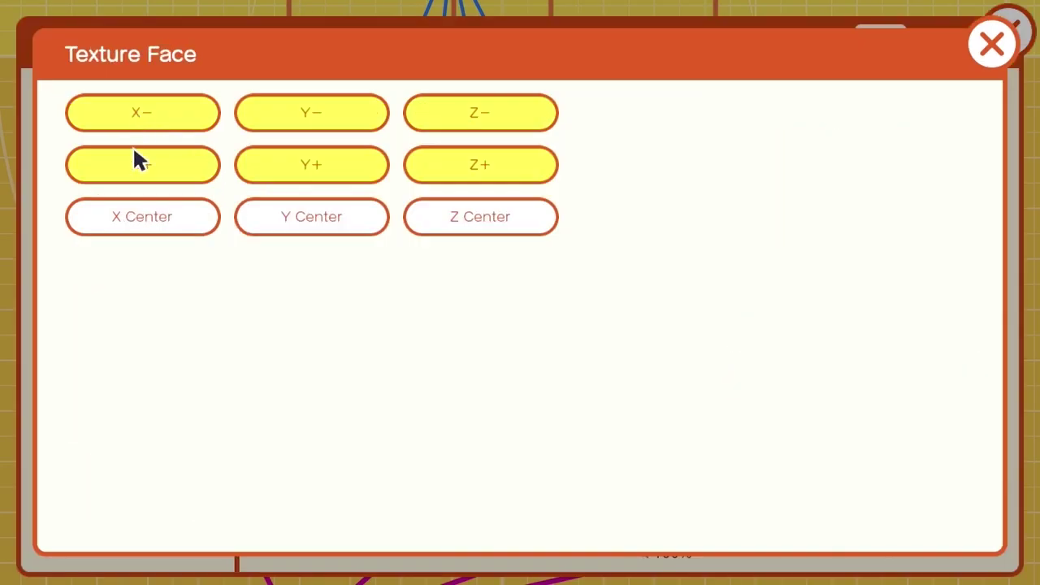
# - Turn off all six outer faces of the third texture and show it on Z Center only
pyautogui.click(135, 162)
pyautogui.click(143, 112)
pyautogui.click(311, 112)
pyautogui.click(311, 164)
pyautogui.click(480, 165)
pyautogui.click(476, 118)
pyautogui.click(480, 216)
pyautogui.click(1005, 32)
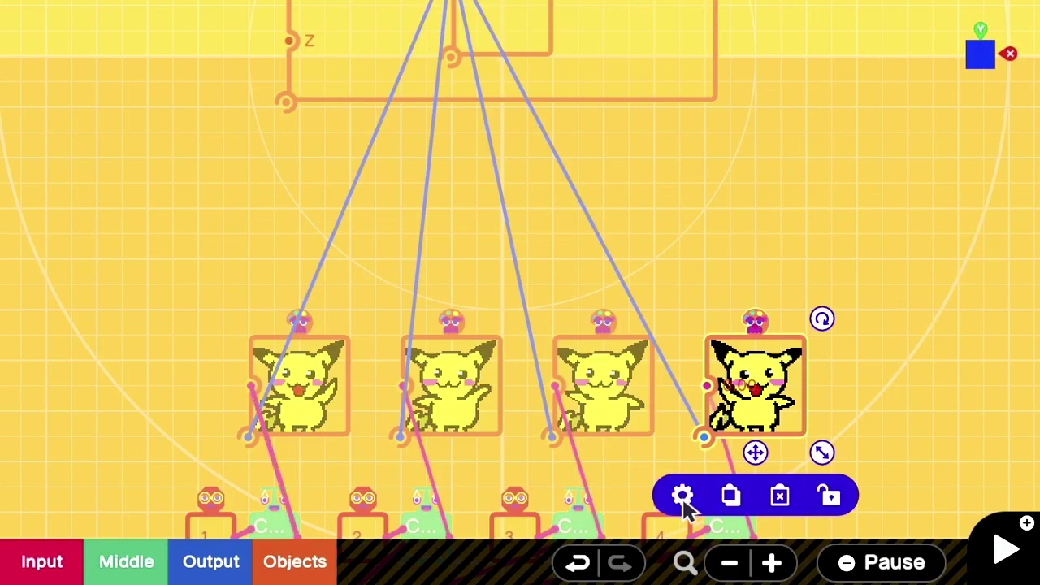
# - Restrict the fourth texture to Z Center with its six outer faces turned off, and run the game to check the animation
pyautogui.click(136, 116)
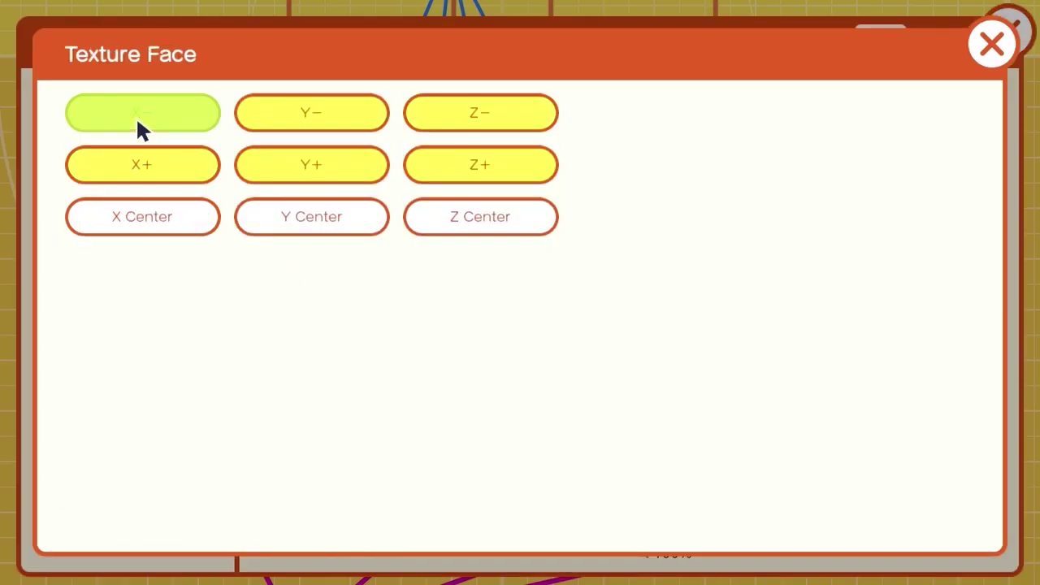
pyautogui.click(142, 164)
pyautogui.click(312, 112)
pyautogui.click(311, 164)
pyautogui.click(480, 112)
pyautogui.click(480, 164)
pyautogui.click(480, 217)
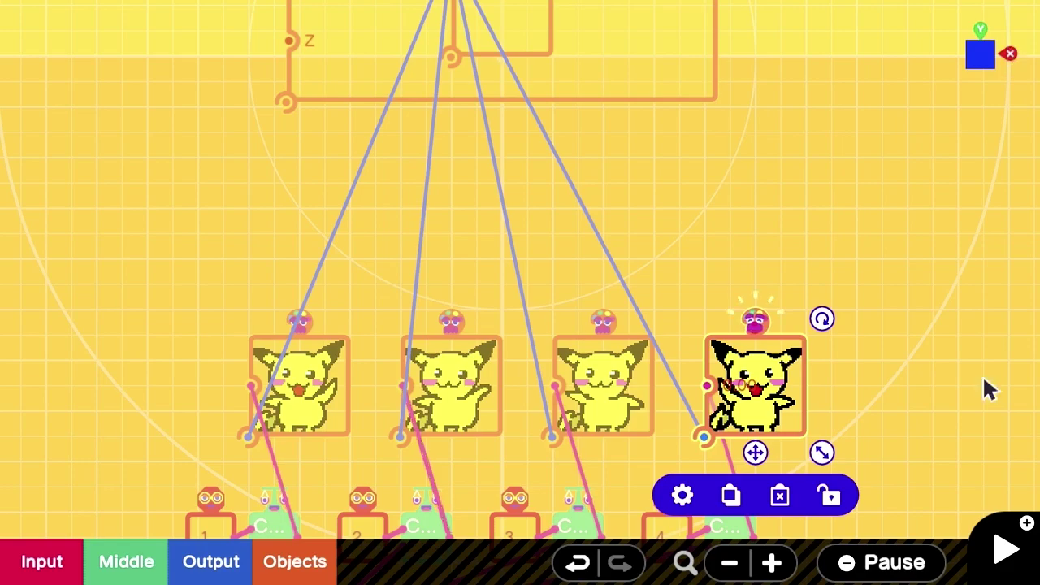
pyautogui.click(1002, 548)
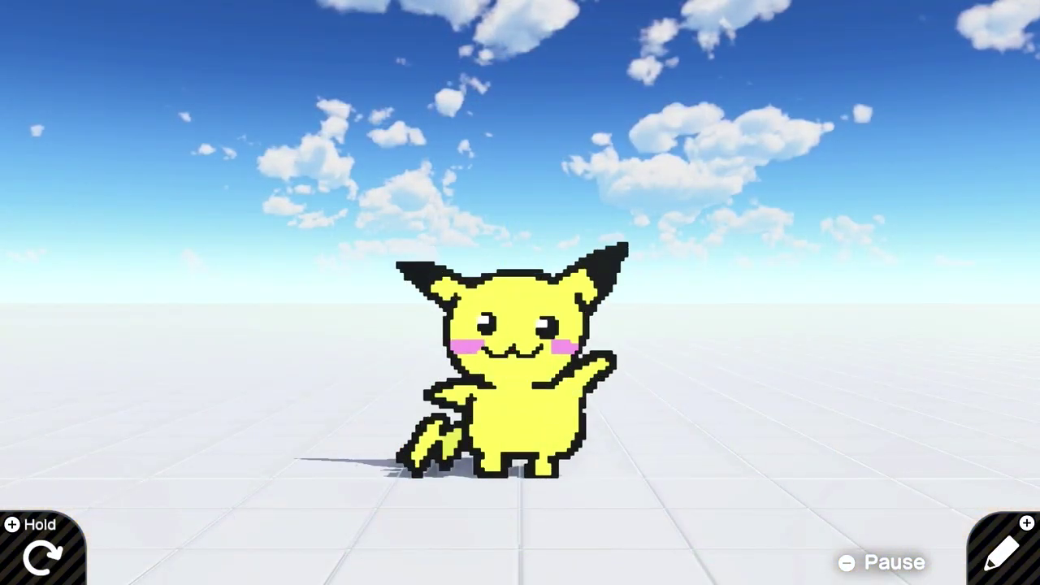